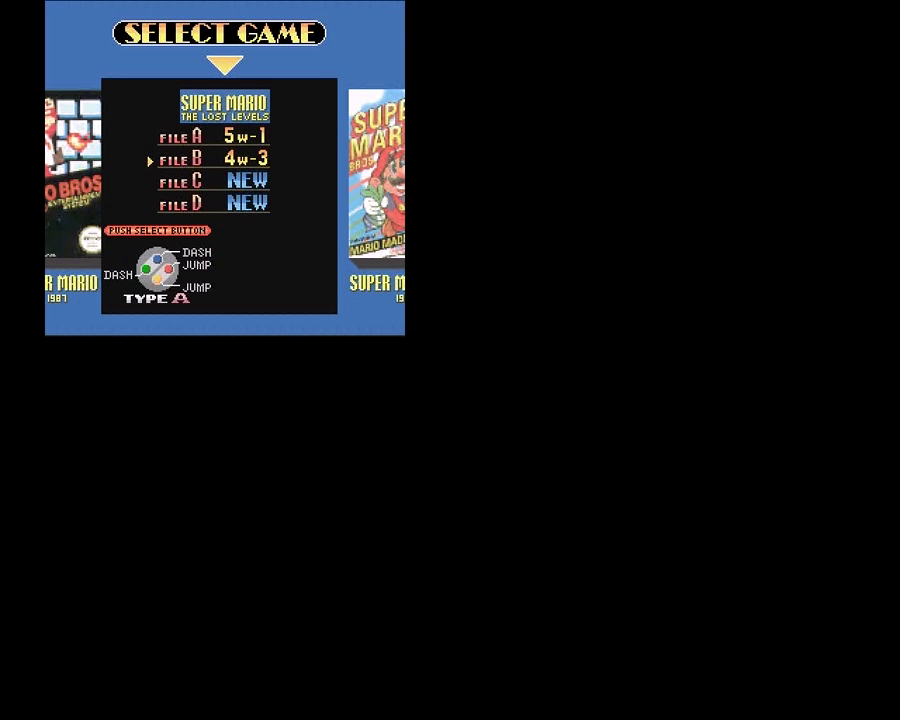
Select save File A at World 5-1 on the Select Game screen
{"action": "key", "text": "Up"}
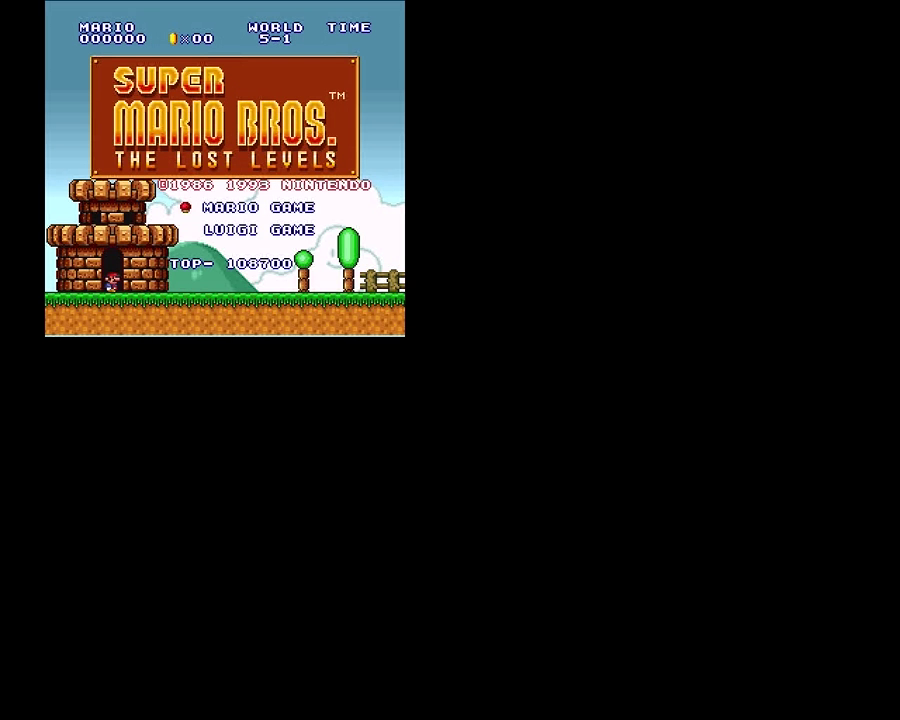
Start the Luigi game at World 5-1 and run out of the castle
{"action": "key", "text": "Down"}
{"action": "key", "text": "Return"}
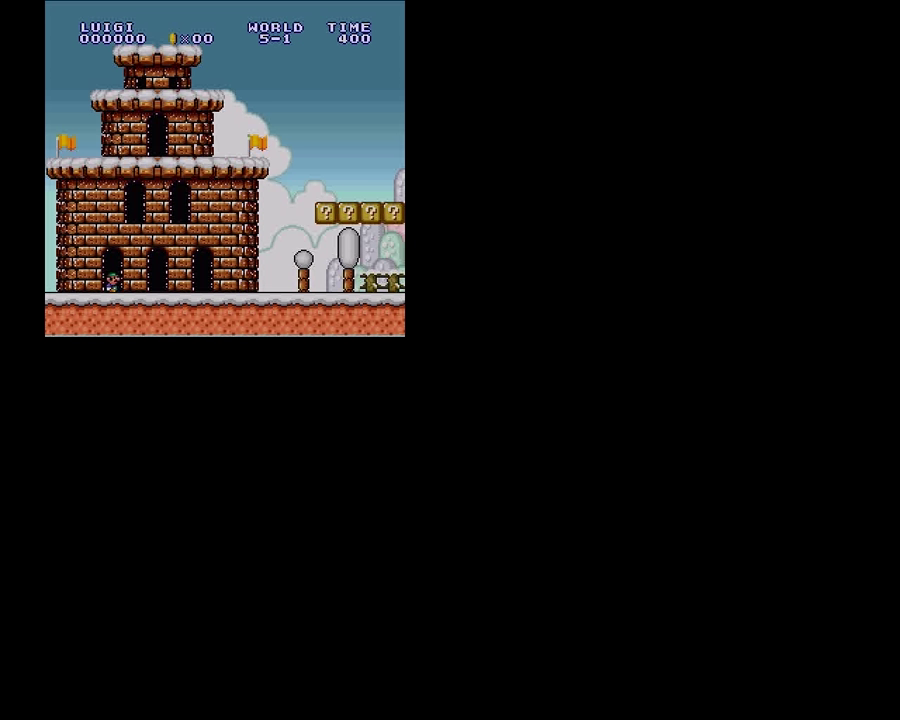
{"action": "key", "text": "Right"}
{"action": "key", "text": "x"}
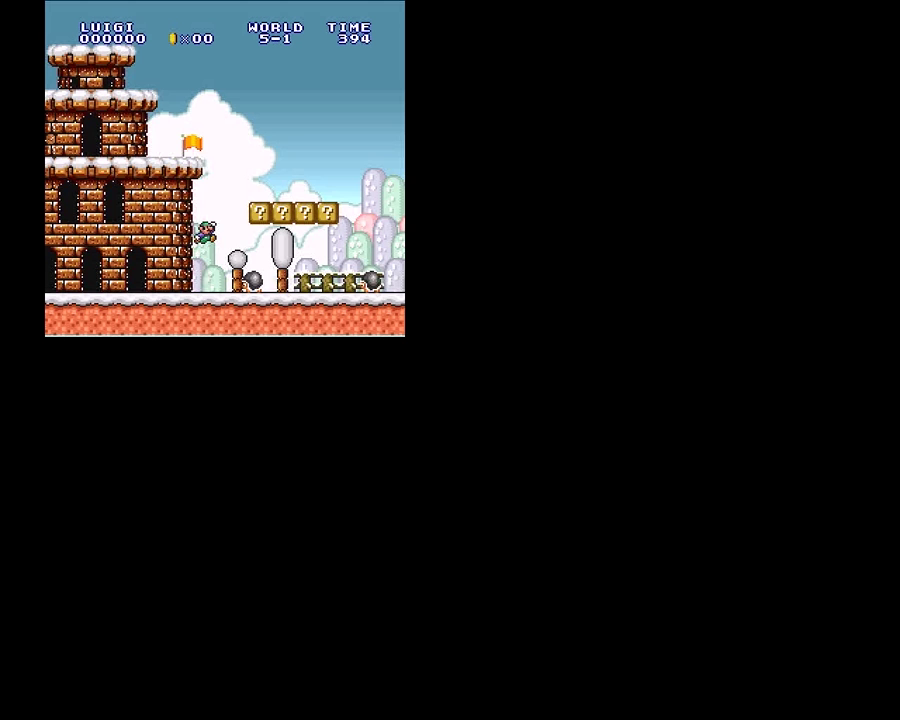
Stomp enemies and grab question-block coins on the way to the piranha plant pipe
{"action": "key", "text": "Right"}
{"action": "key", "text": "Right"}
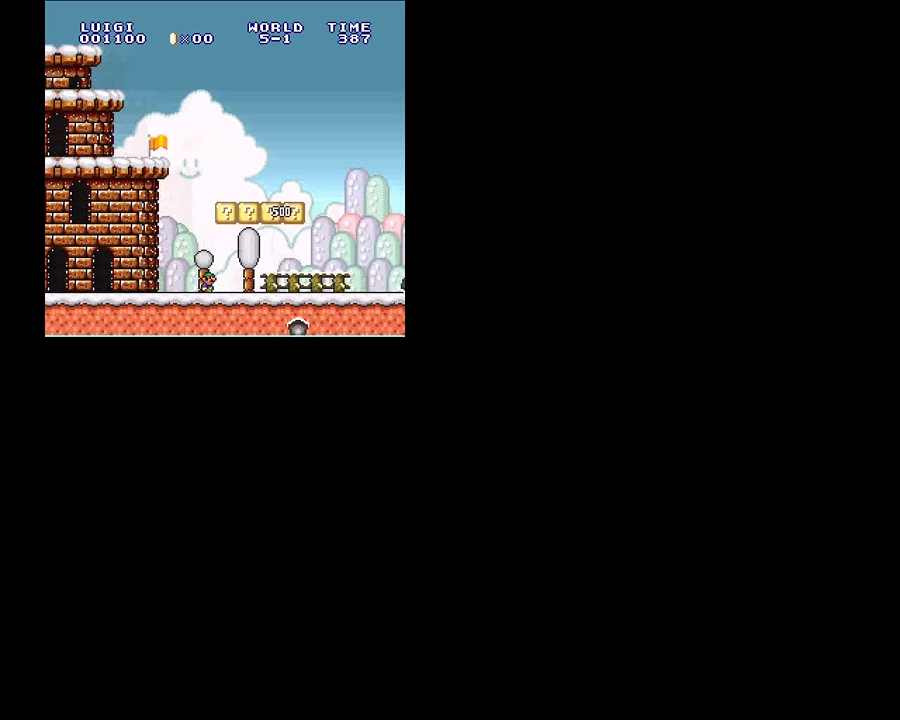
{"action": "key", "text": "Right"}
{"action": "key", "text": "x"}
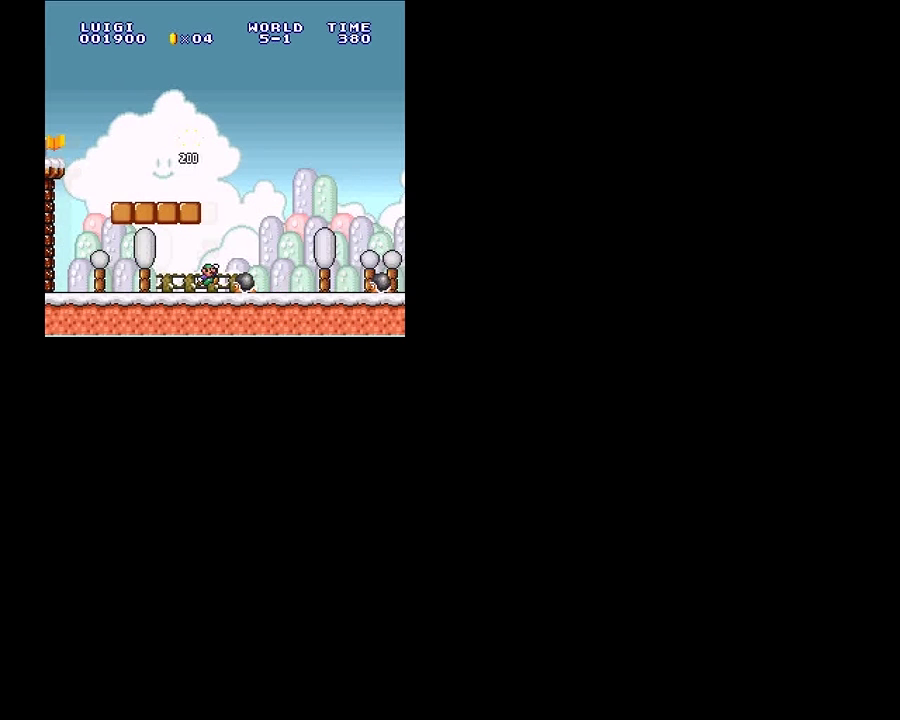
{"action": "key", "text": "Right"}
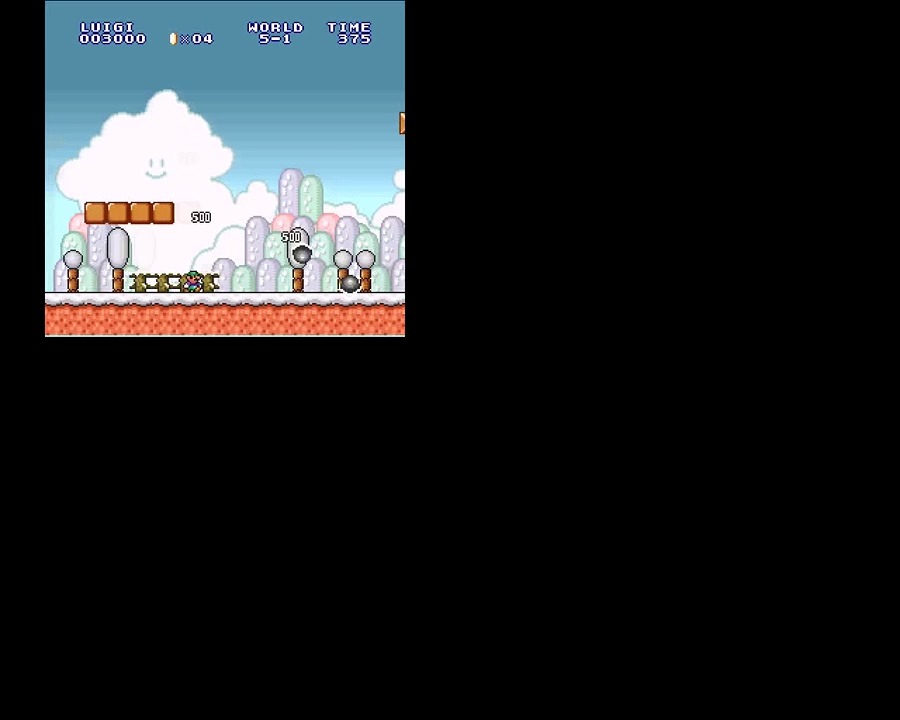
{"action": "key", "text": "Right"}
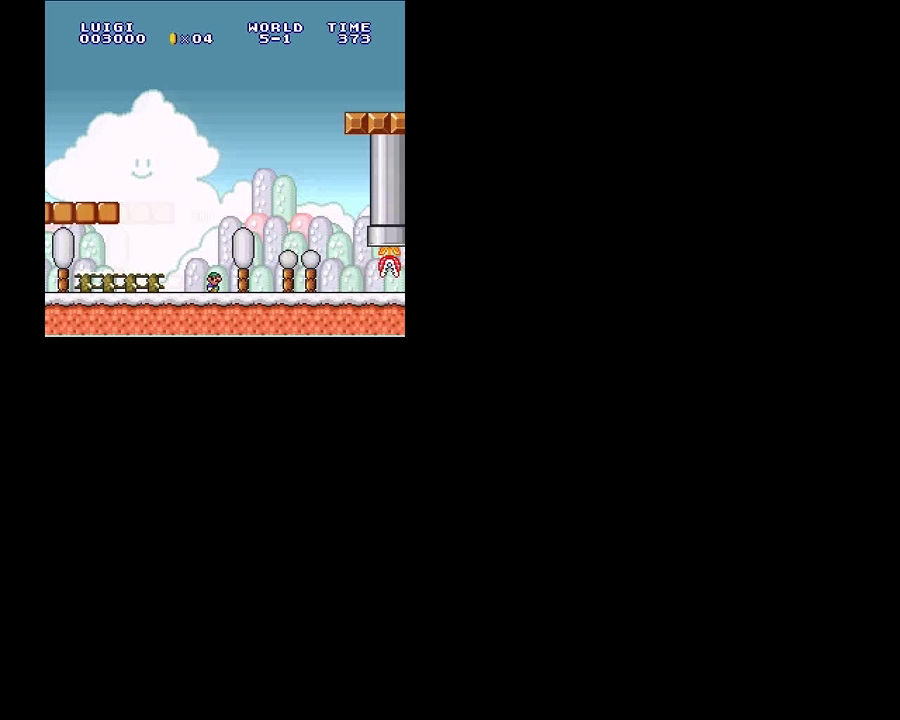
Run Luigi past the hanging pipes and jump across the gaps
{"action": "key", "text": "Right"}
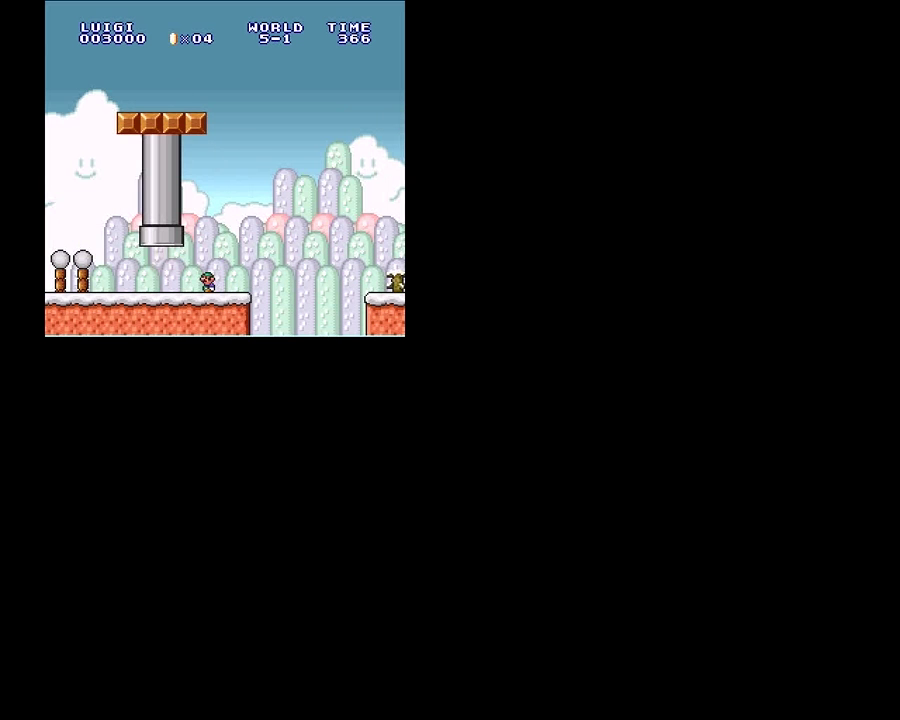
{"action": "key", "text": "Right"}
{"action": "key", "text": "Right"}
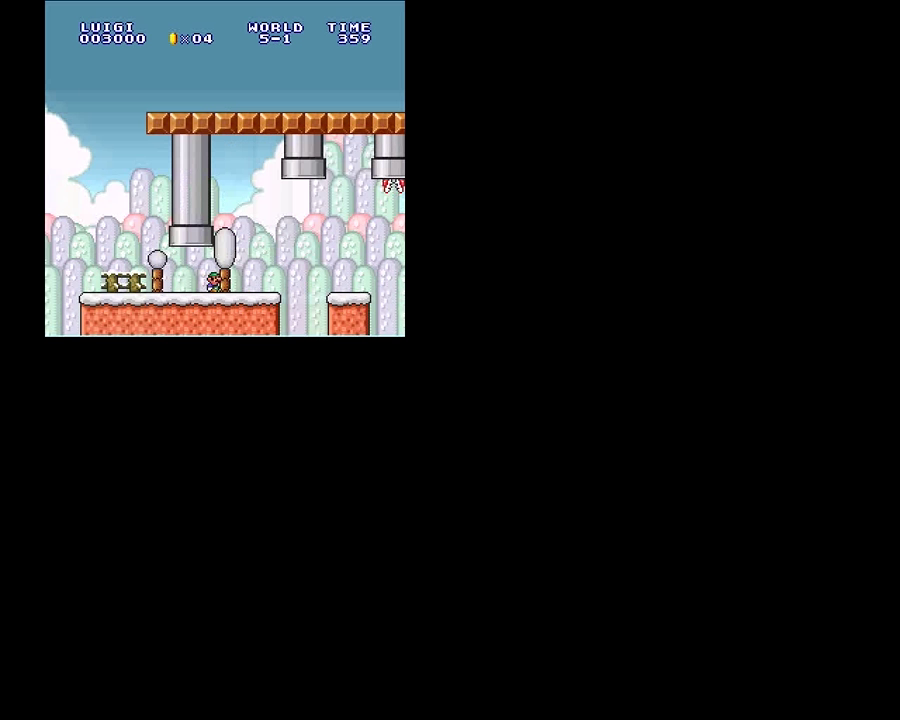
{"action": "key", "text": "Right"}
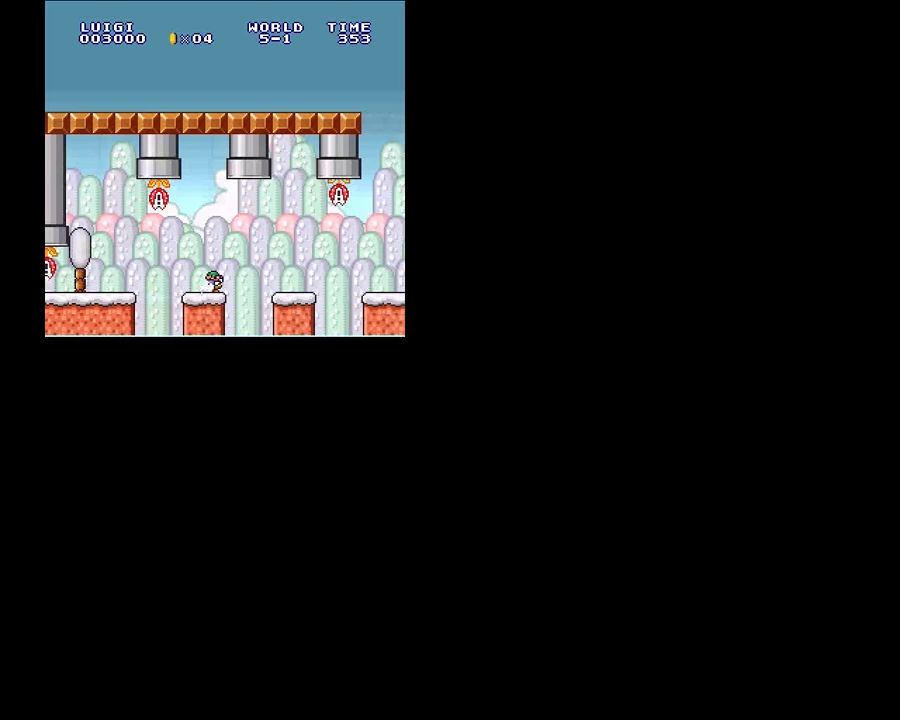
{"action": "key", "text": "Right"}
{"action": "key", "text": "Right"}
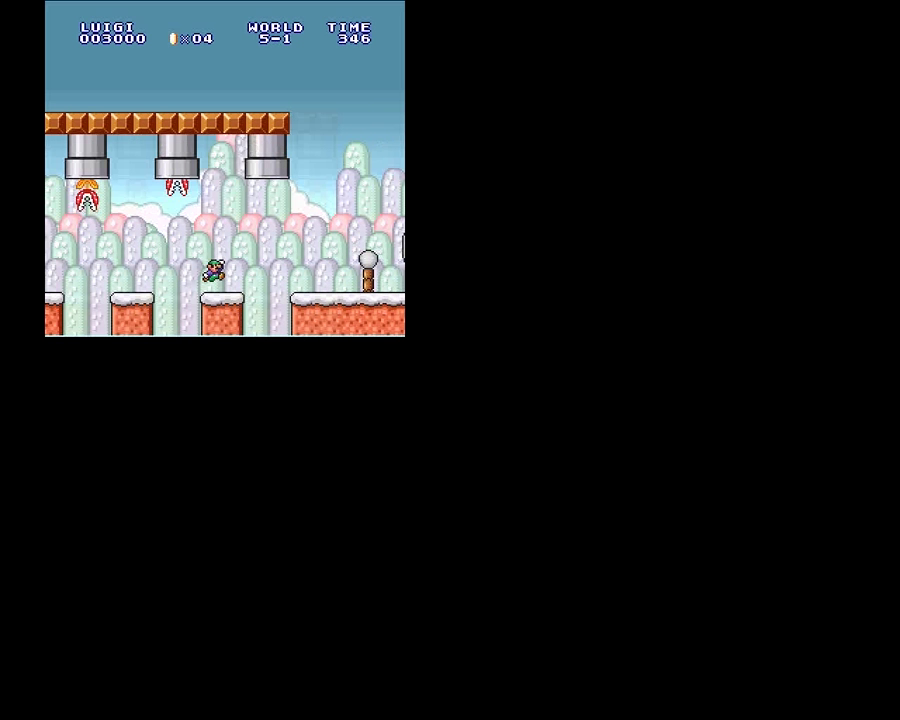
{"action": "key", "text": "Right"}
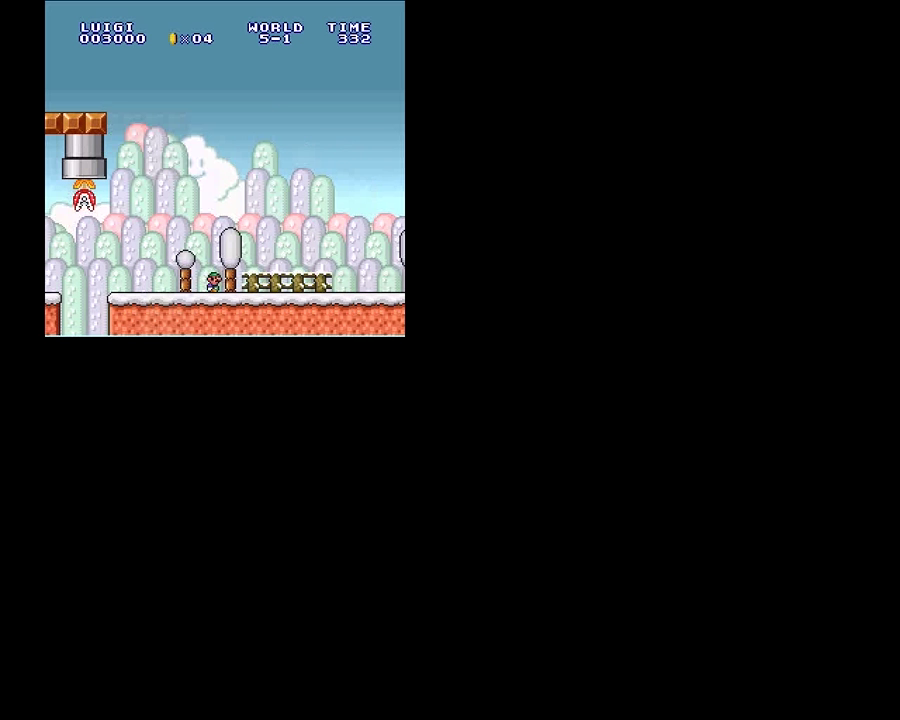
Leap past the cannon, Koopas and pipe, then continue after the game over
{"action": "key", "text": "Right"}
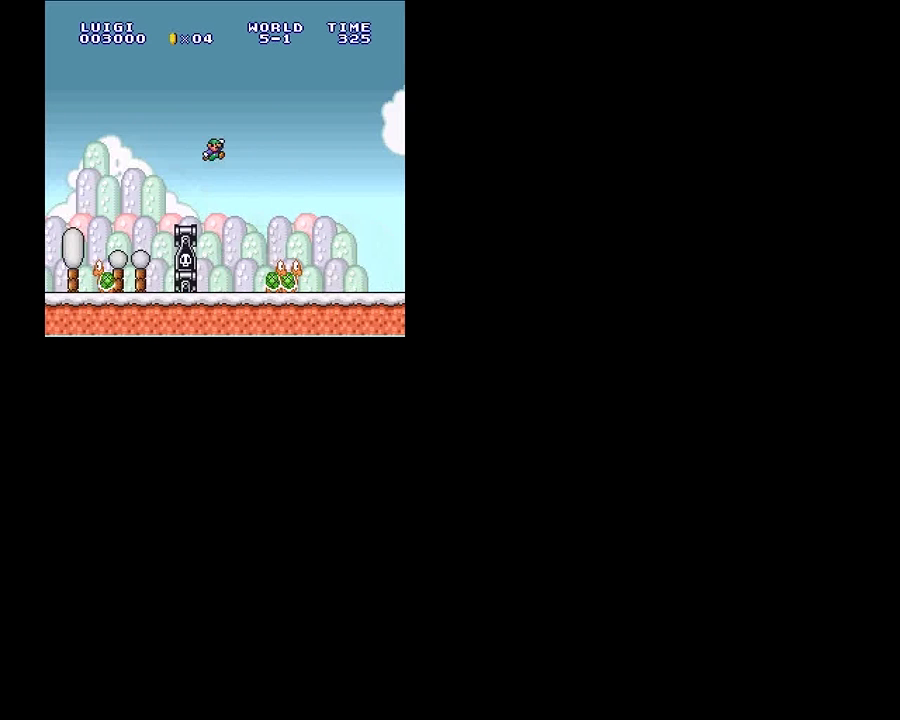
{"action": "key", "text": "Right"}
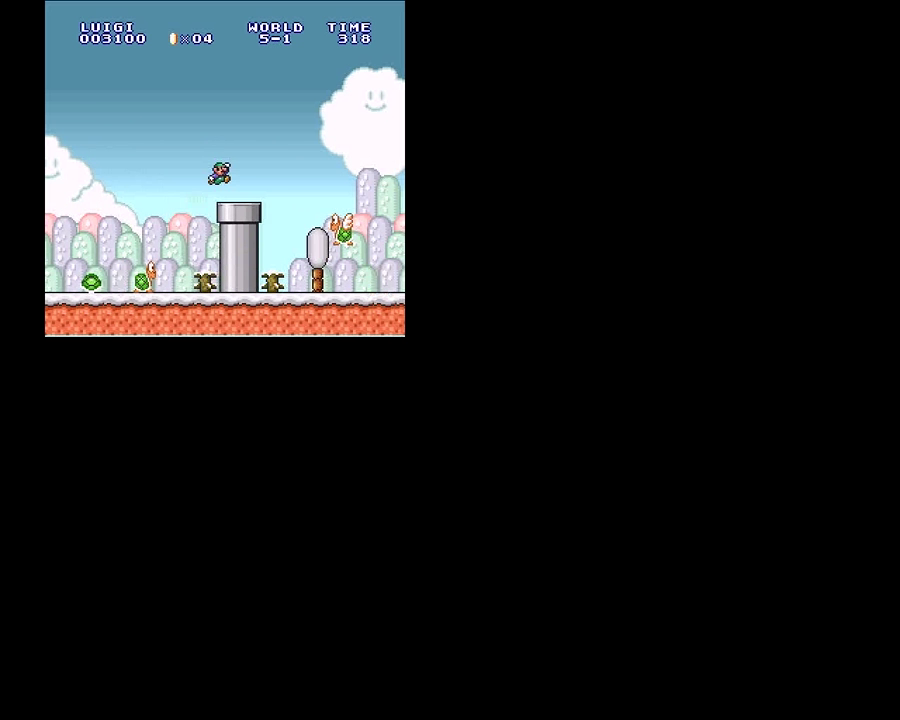
{"action": "key", "text": "Right"}
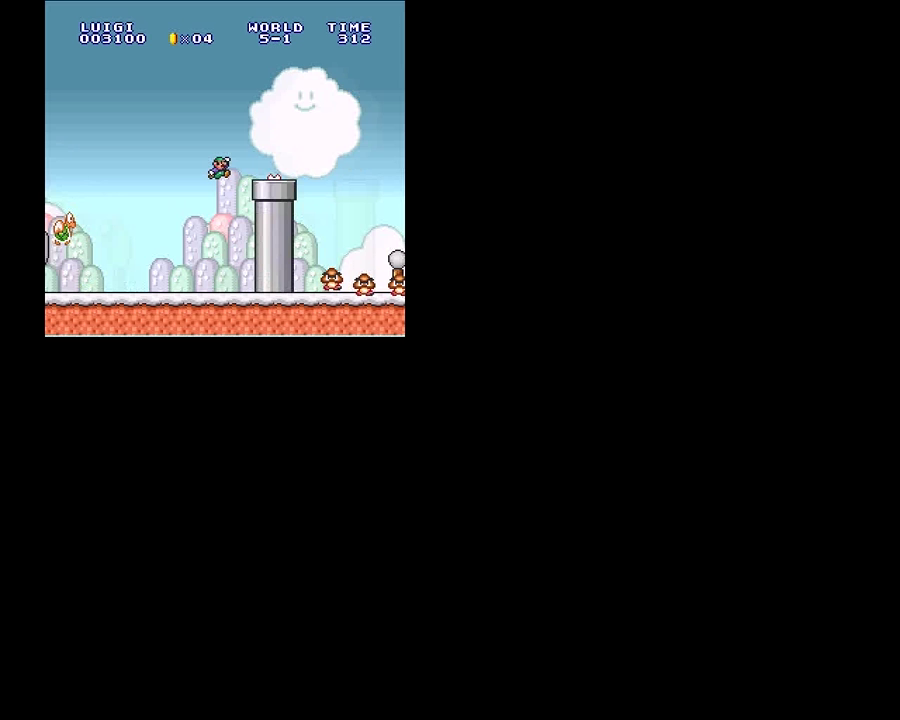
{"action": "key", "text": "Right"}
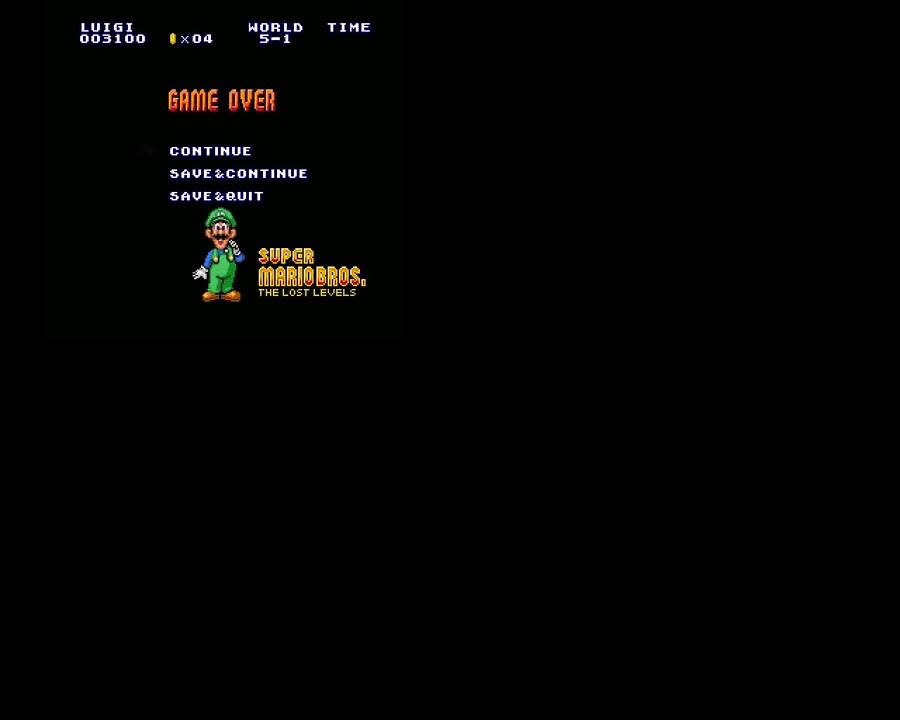
{"action": "key", "text": "Return"}
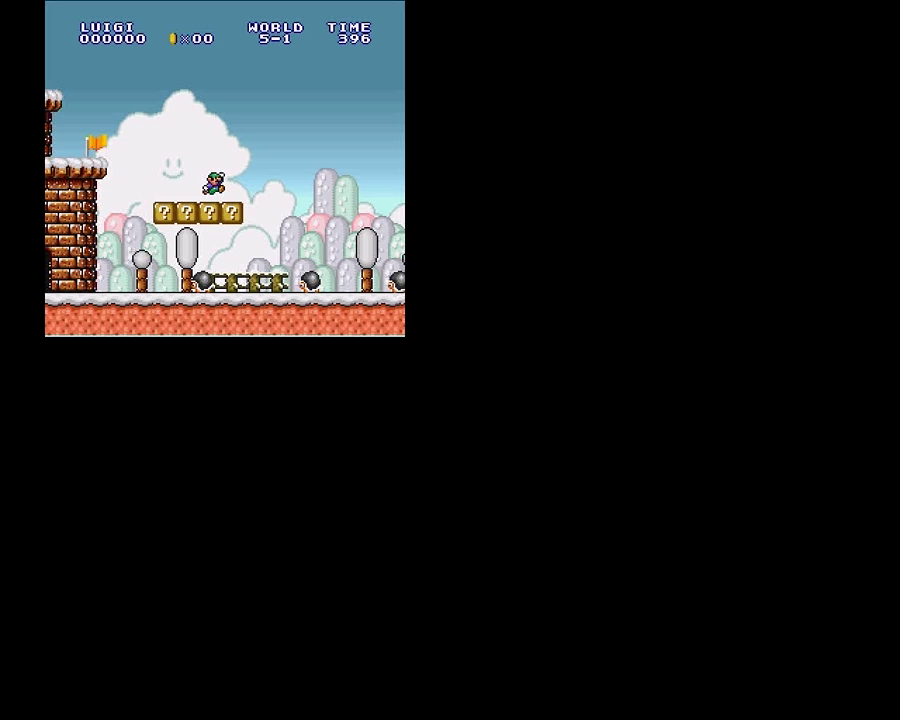
Run Luigi right from the castle start, collecting coins toward 4100 points and 16 coins
{"action": "key", "text": "Right"}
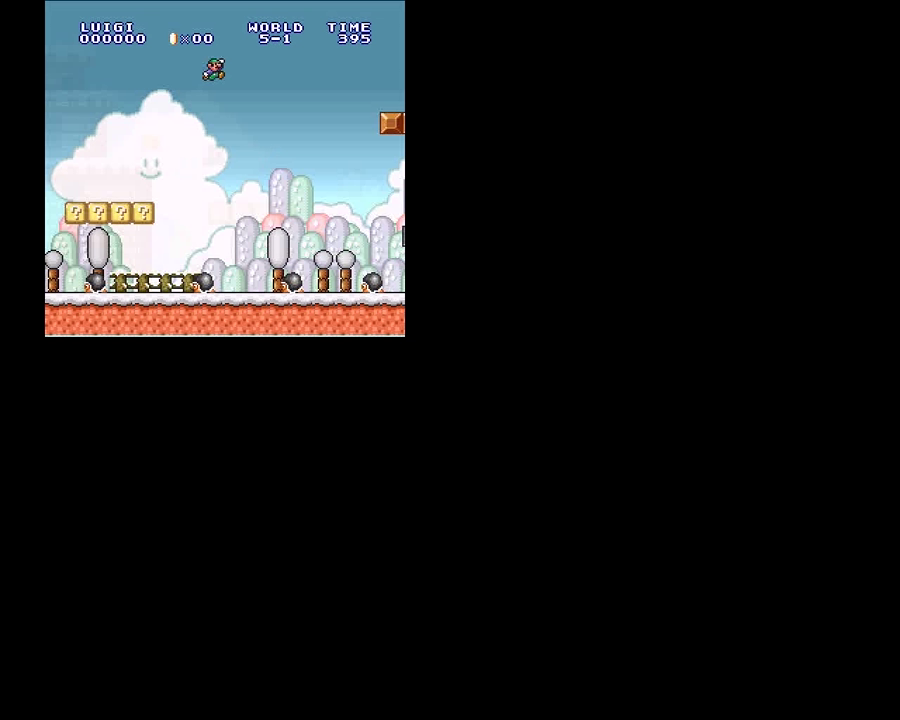
Pause the game with Escape to bring up the emulator's GAME menu
{"action": "key", "text": "Escape"}
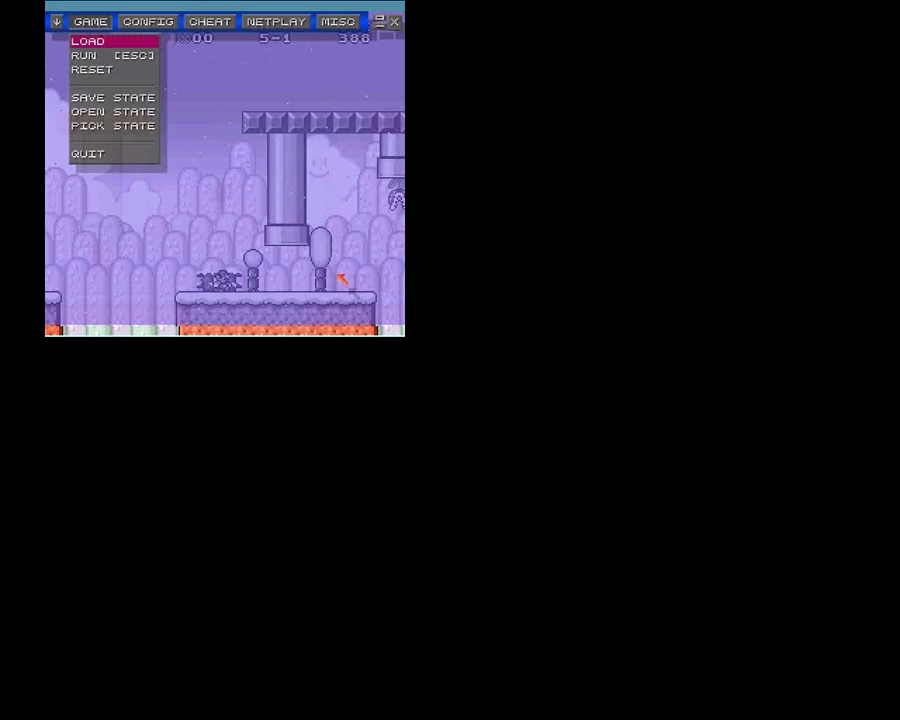